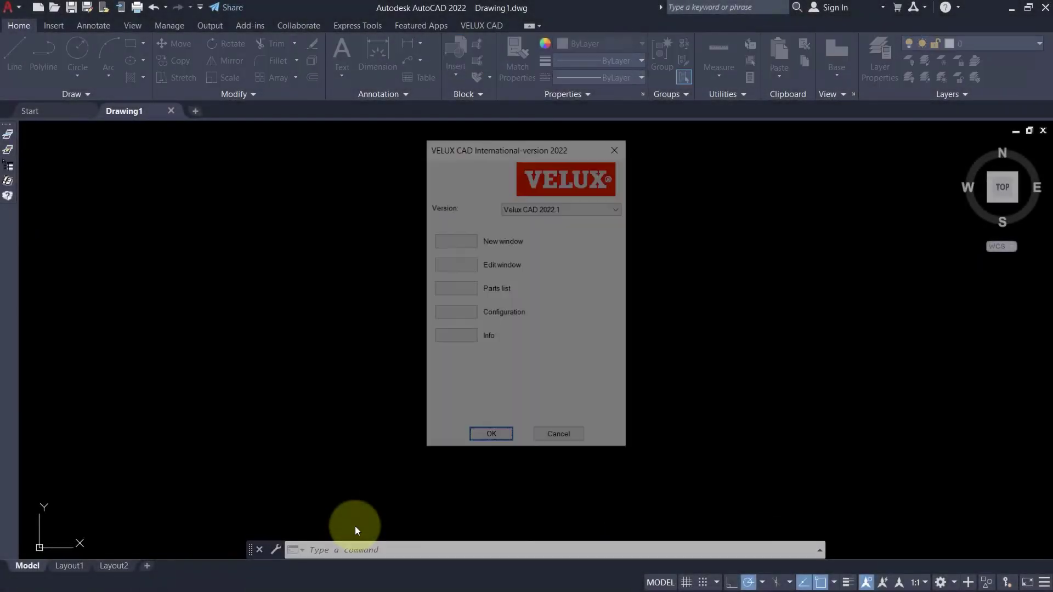
# - Start a new VELUX window and set the roof pitch to 45°, ready to choose the installation type
pyautogui.click(460, 241)
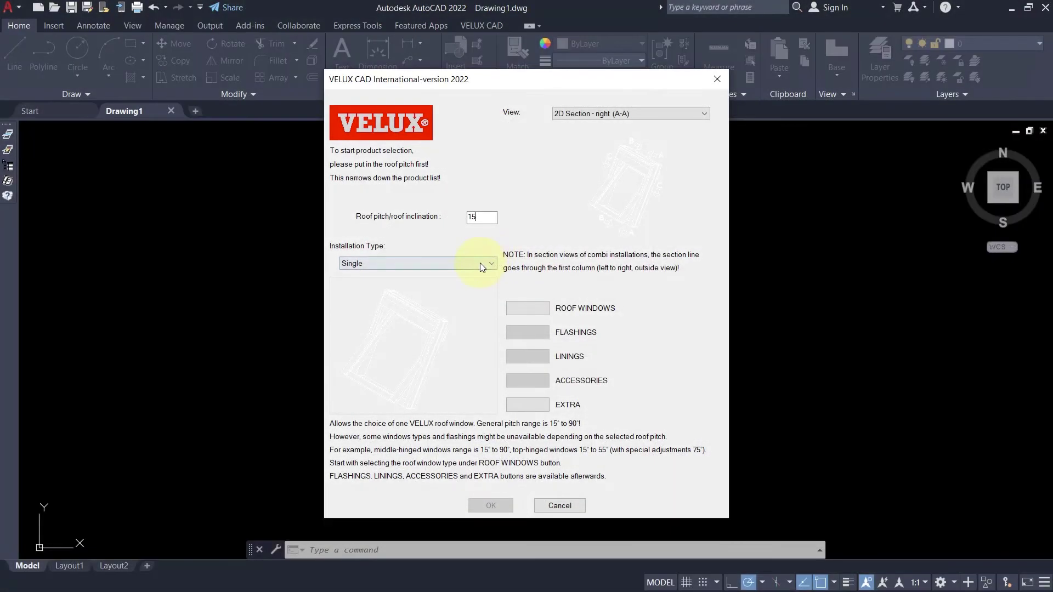
pyautogui.click(480, 265)
pyautogui.click(486, 216)
pyautogui.write('60')
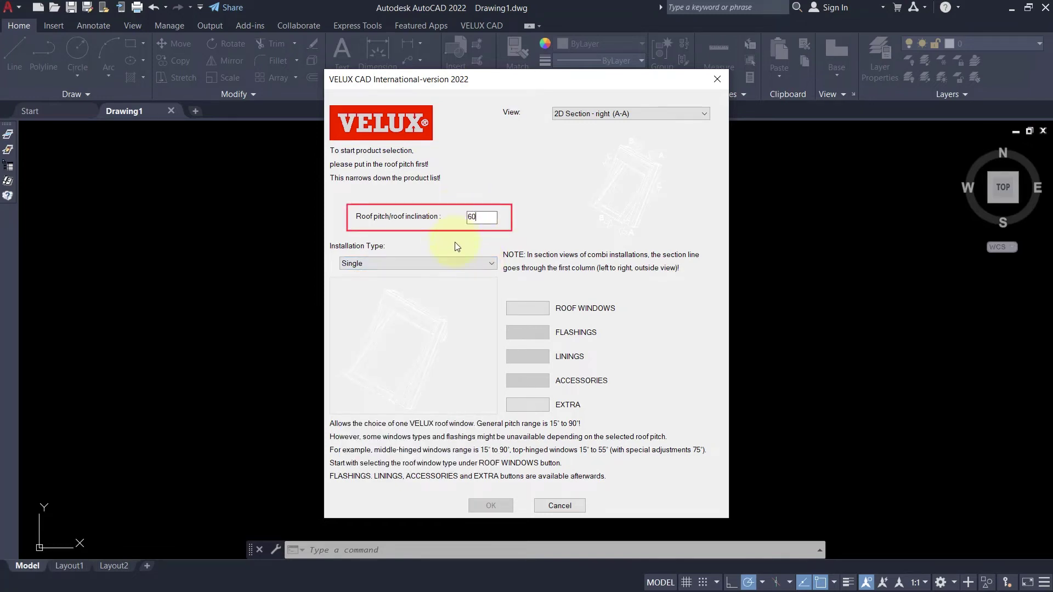
pyautogui.click(451, 261)
pyautogui.click(483, 217)
pyautogui.write('45')
pyautogui.click(467, 267)
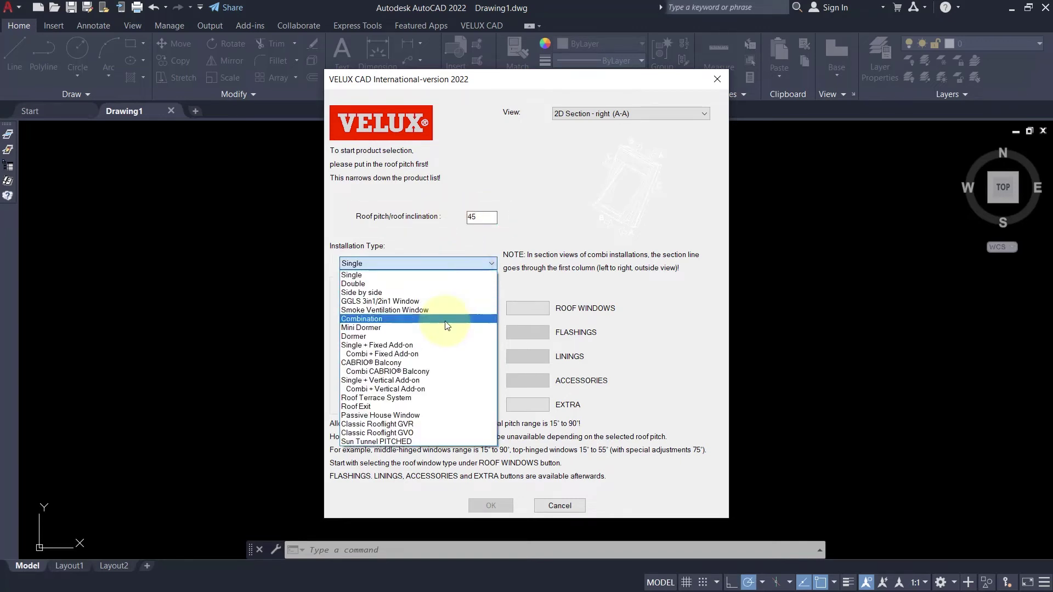
# - Choose CABRIO® Balcony as installation type and bring up the roof window product settings
pyautogui.click(415, 363)
pyautogui.click(542, 310)
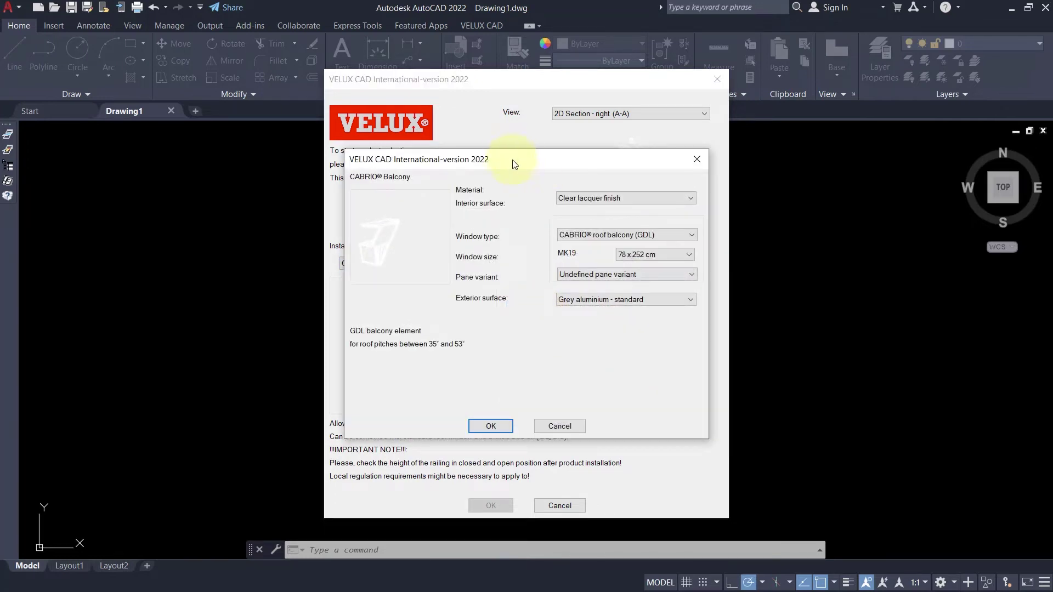
pyautogui.click(514, 161)
pyautogui.moveTo(693, 192); pyautogui.dragTo(727, 171)
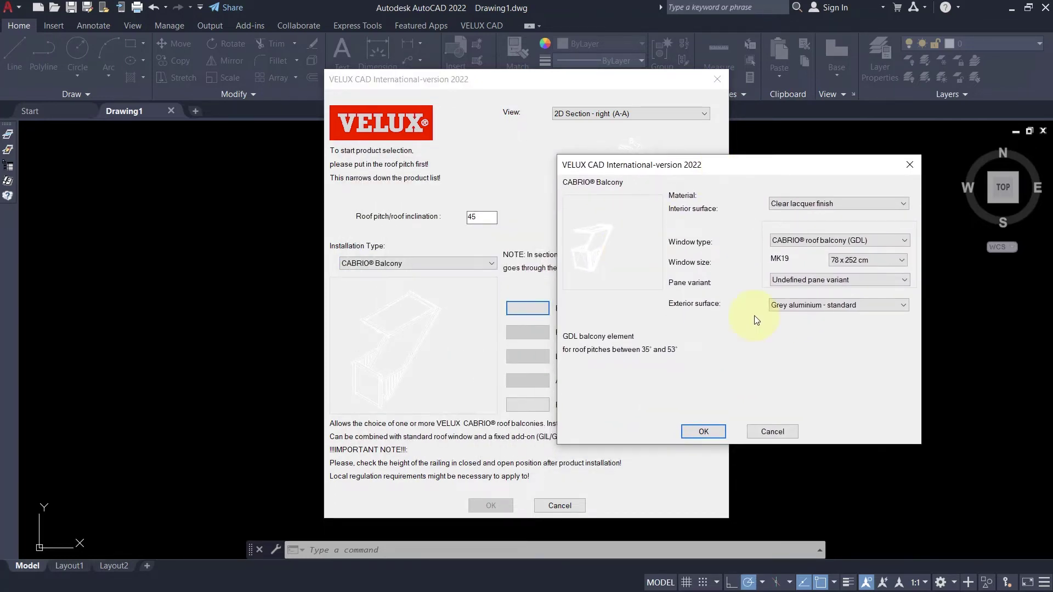
# - Set White paint interior finish, keep CABRIO® roof balcony (GDL), choose 114 x 252 cm (SK19) and confirm
pyautogui.click(770, 204)
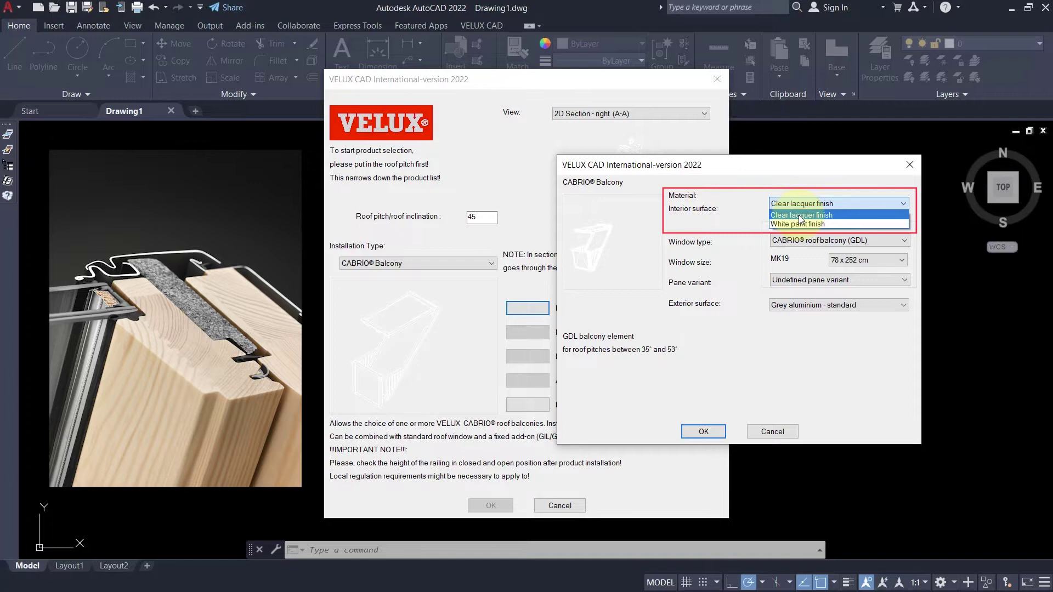
pyautogui.click(800, 224)
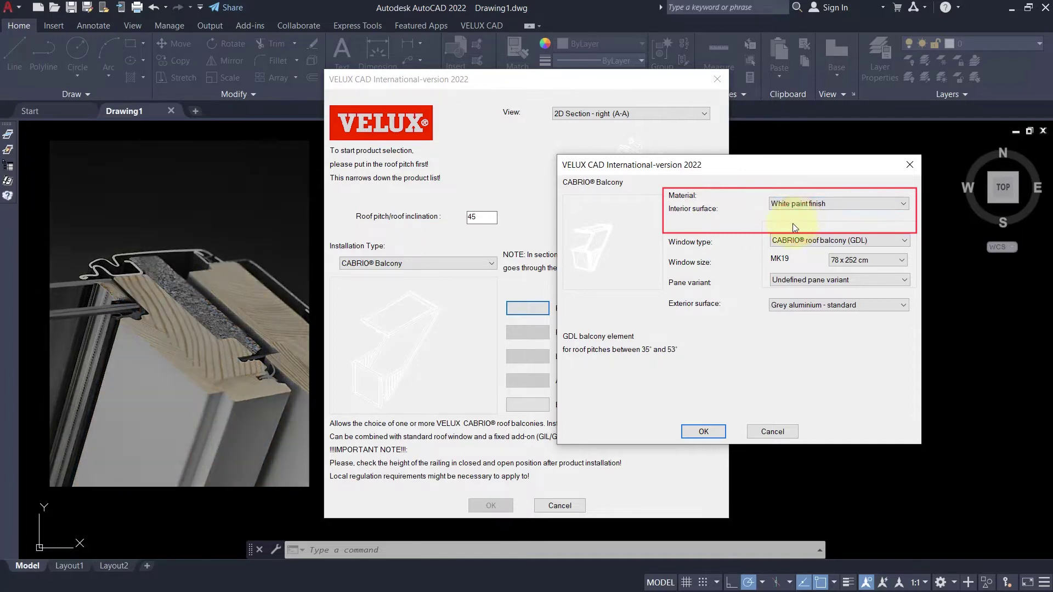
pyautogui.click(791, 242)
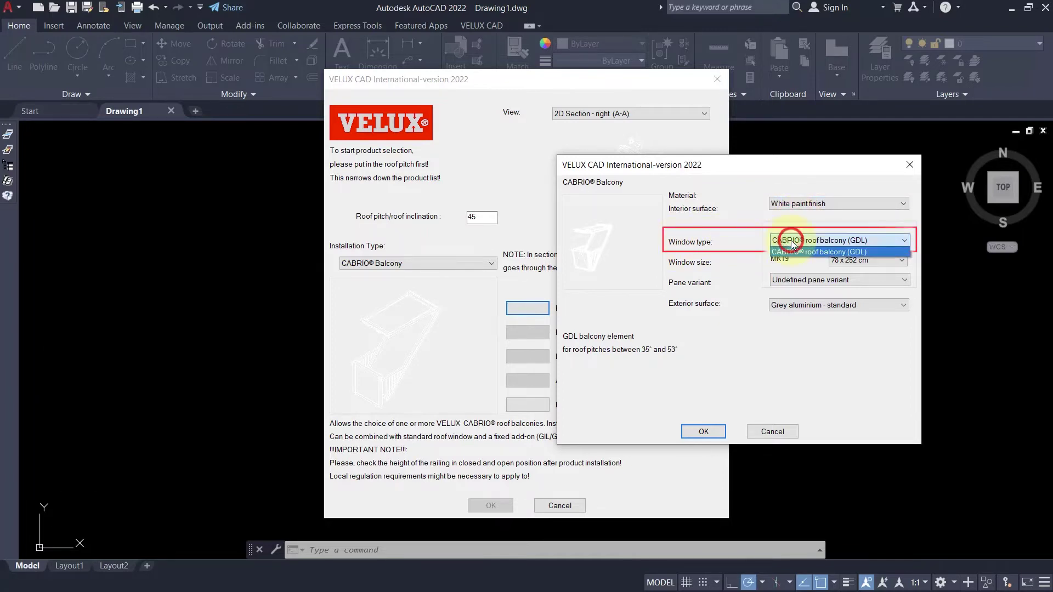
pyautogui.click(791, 252)
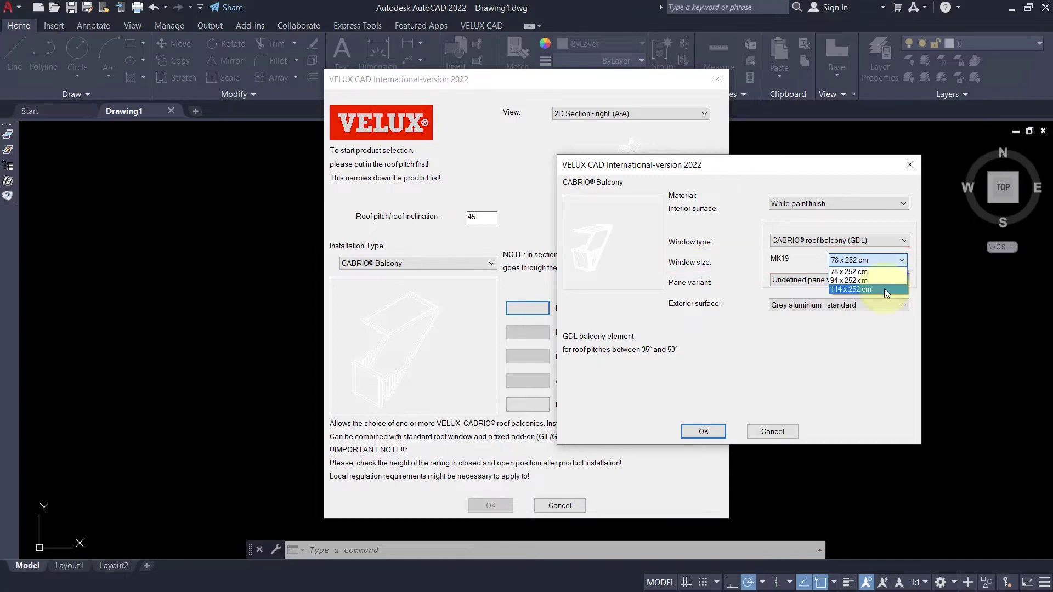
pyautogui.click(885, 289)
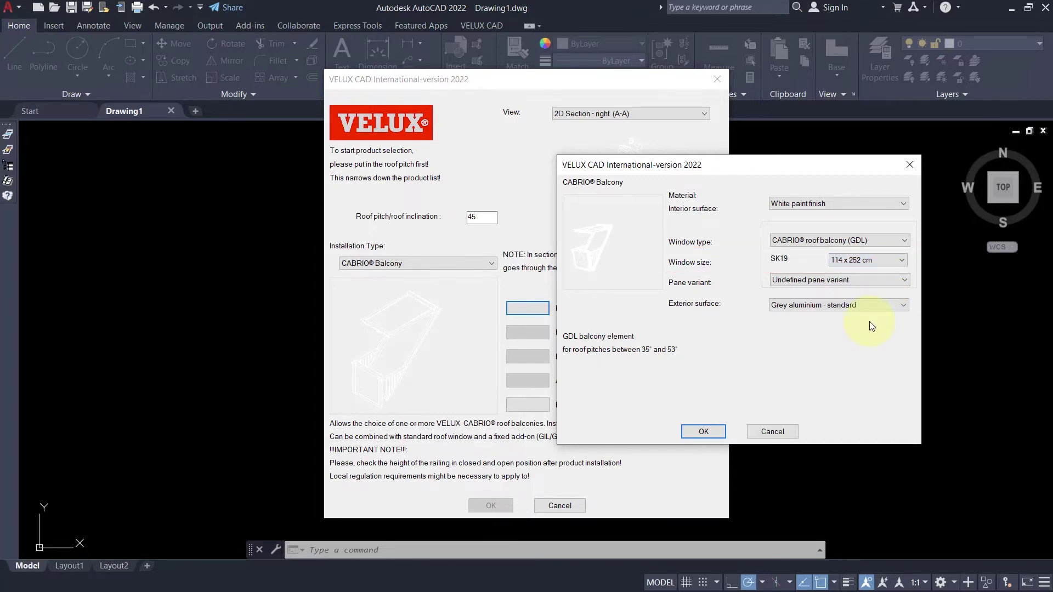
pyautogui.click(703, 432)
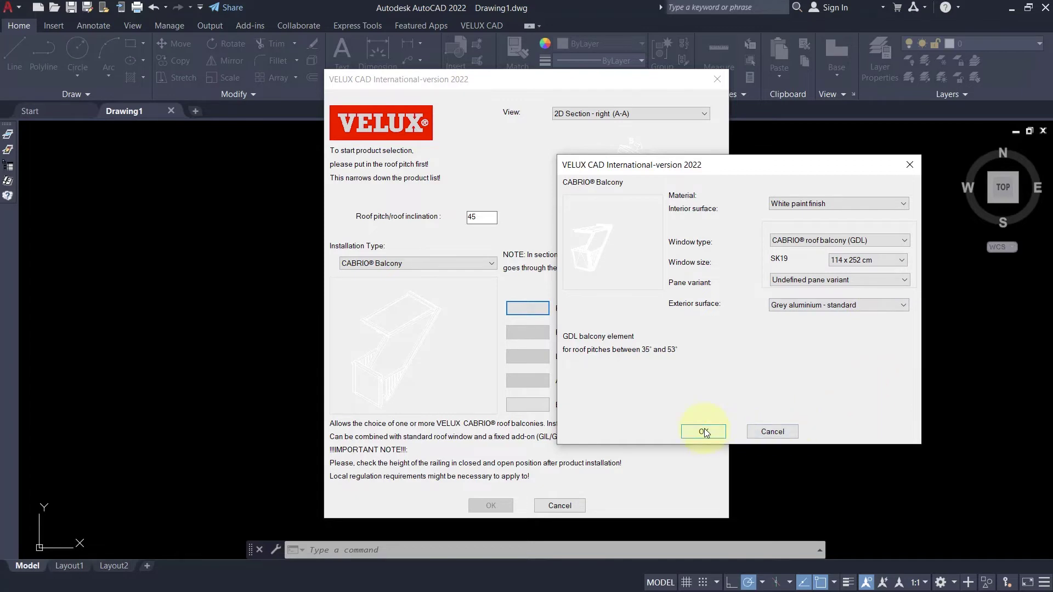
# - Add the EDS flashing for slates and felt shingles and confirm it
pyautogui.click(524, 337)
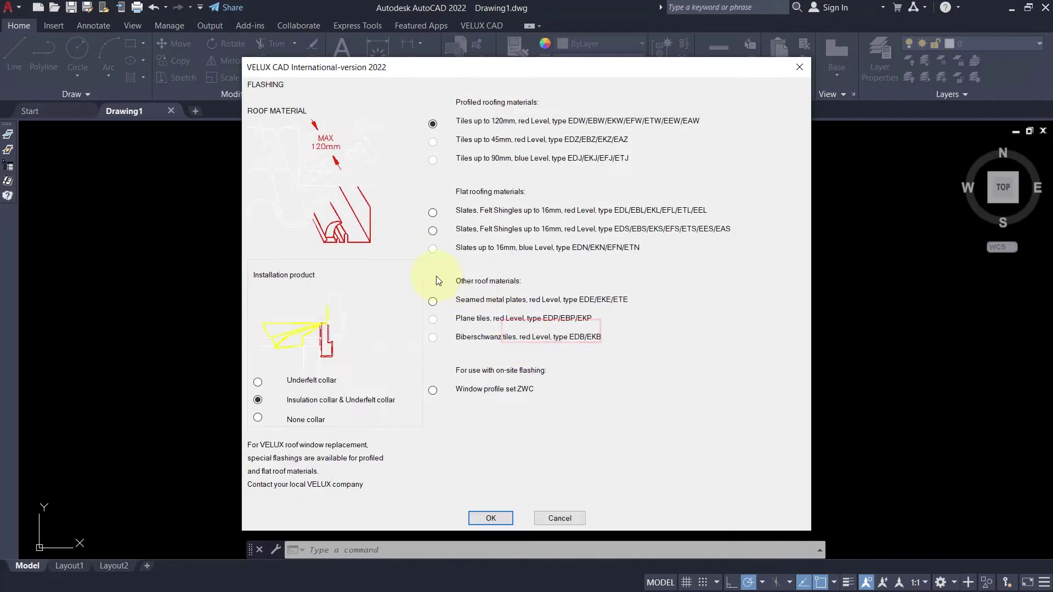
pyautogui.click(432, 231)
pyautogui.click(490, 519)
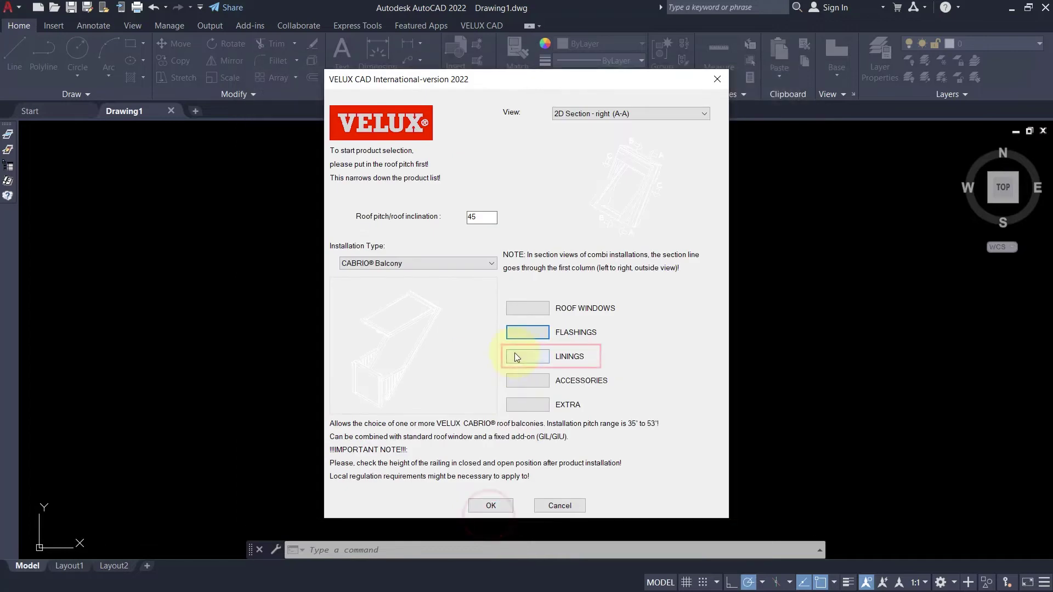
# - Include an interior lining in the Linings options and confirm
pyautogui.click(531, 364)
pyautogui.click(508, 190)
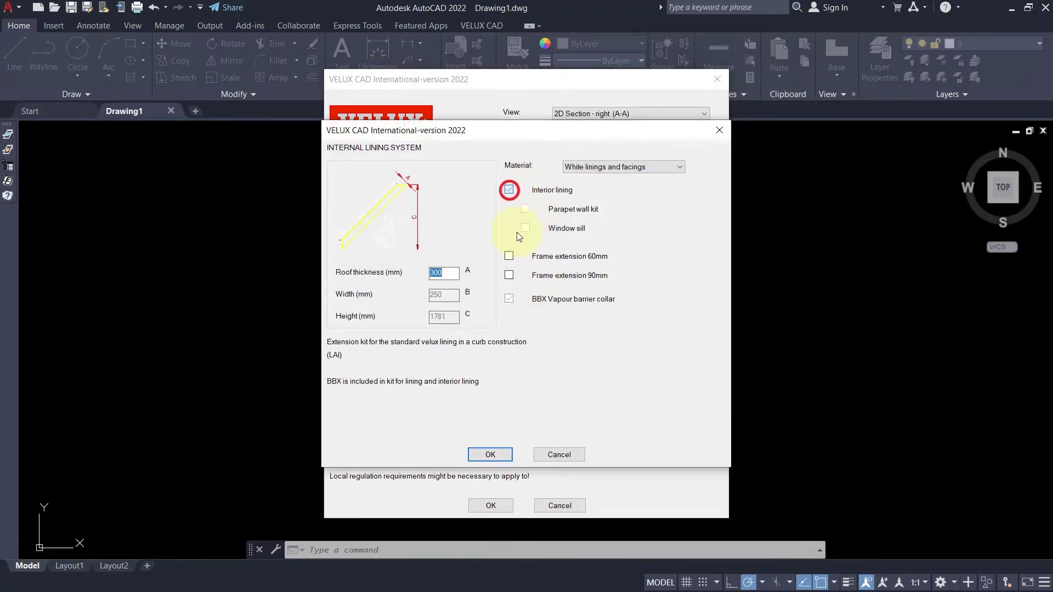
pyautogui.click(491, 455)
# - Add a solar double pleated blind from the Accessories options
pyautogui.click(522, 380)
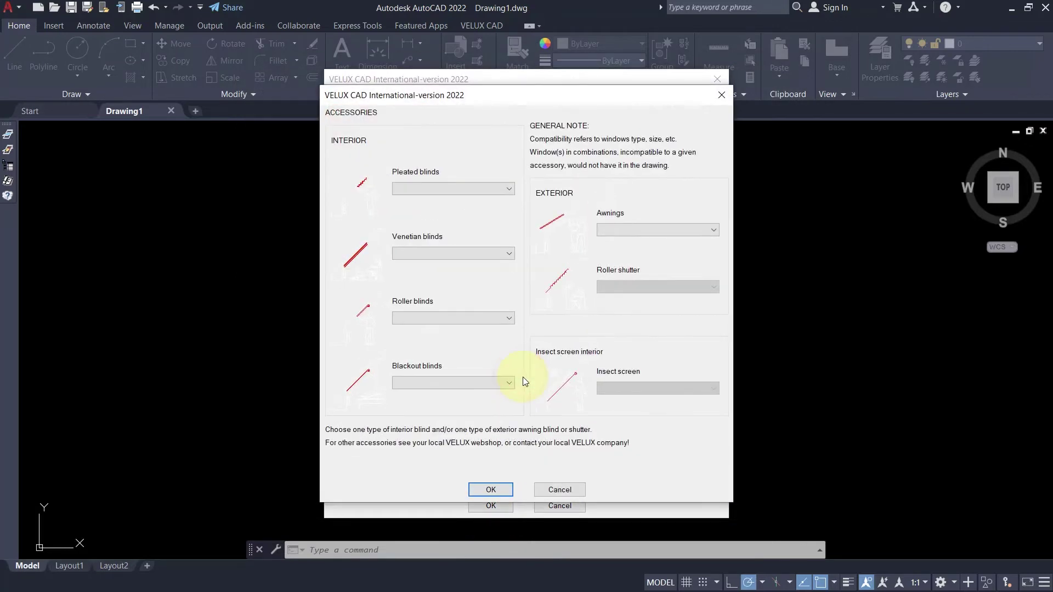
pyautogui.click(469, 194)
pyautogui.click(452, 224)
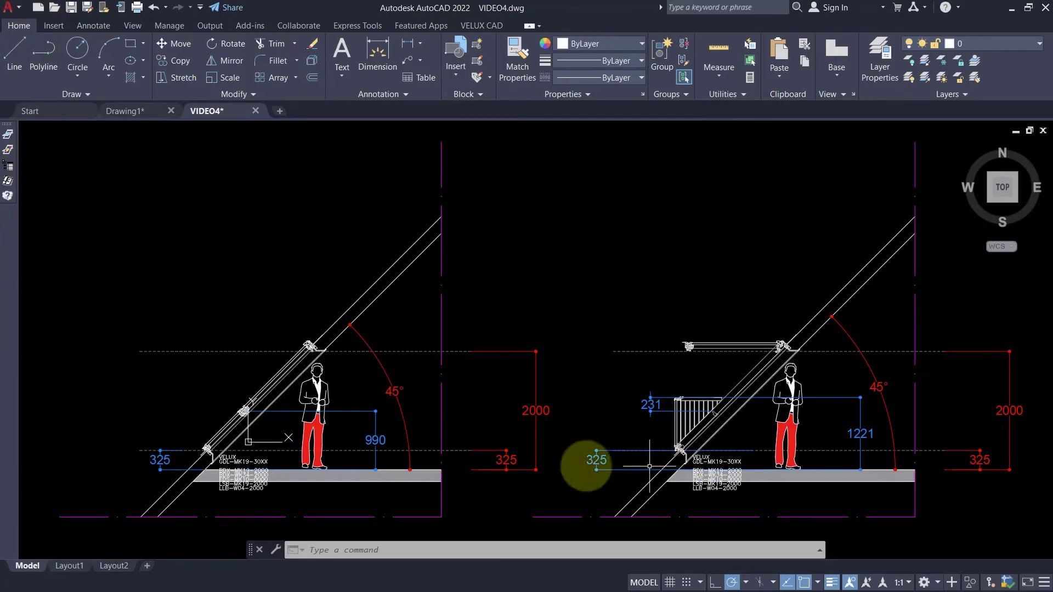
pyautogui.scroll(5, 211, 432)
pyautogui.scroll(-5, 172, 353)
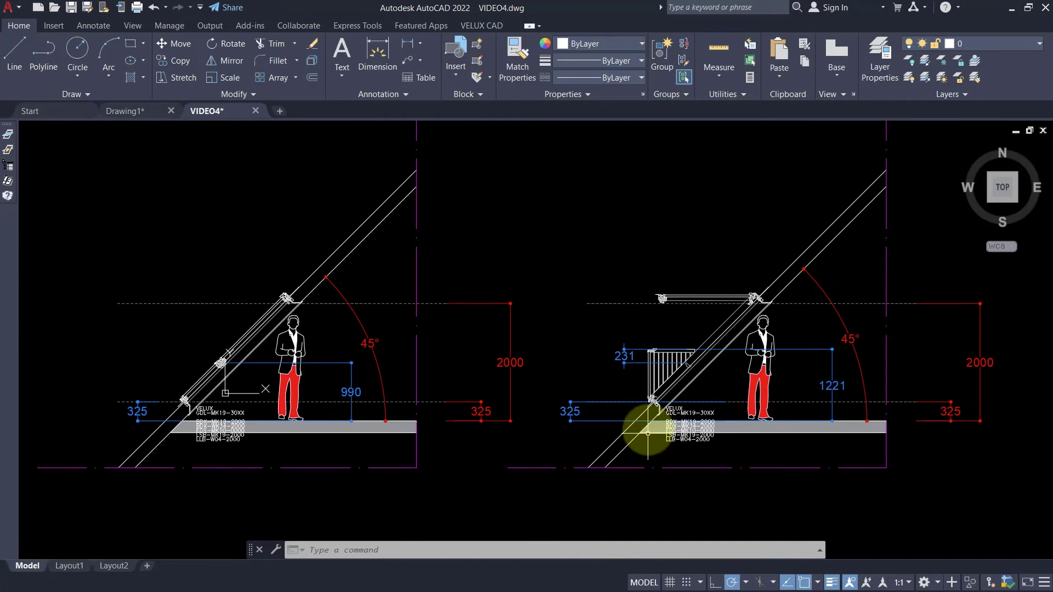
pyautogui.scroll(3, 658, 394)
pyautogui.scroll(3, 686, 367)
pyautogui.scroll(-6, 686, 368)
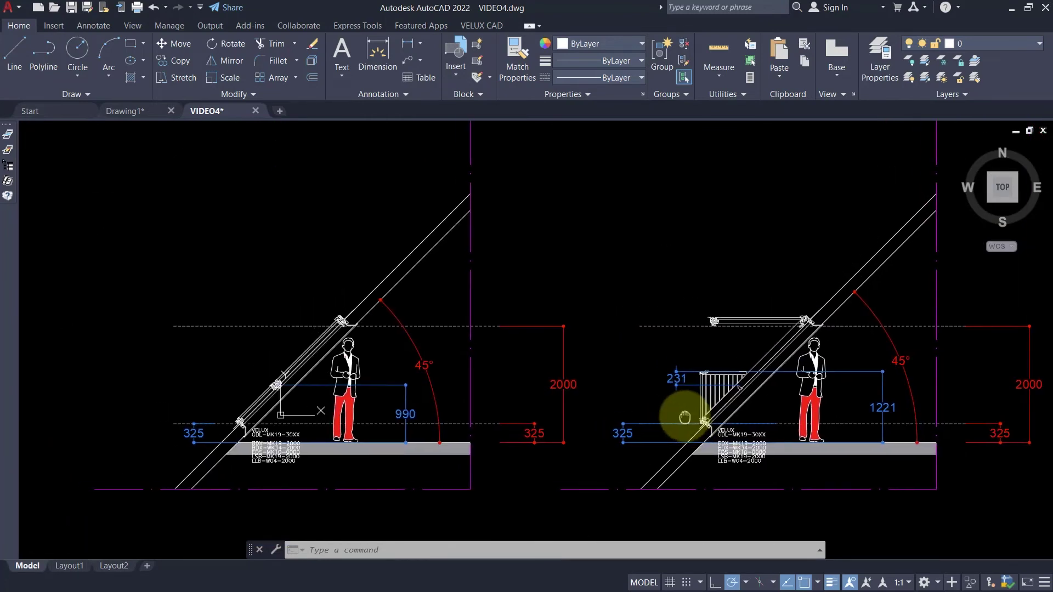
# - Draw a horizontal line from the left railing level across past the right section view
pyautogui.click(19, 47)
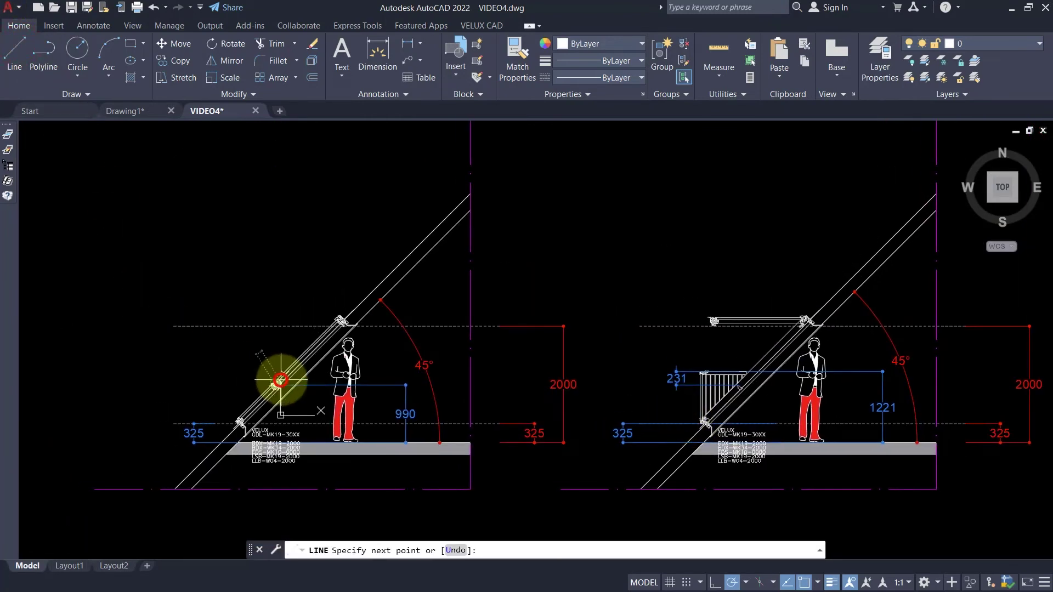
pyautogui.click(999, 380)
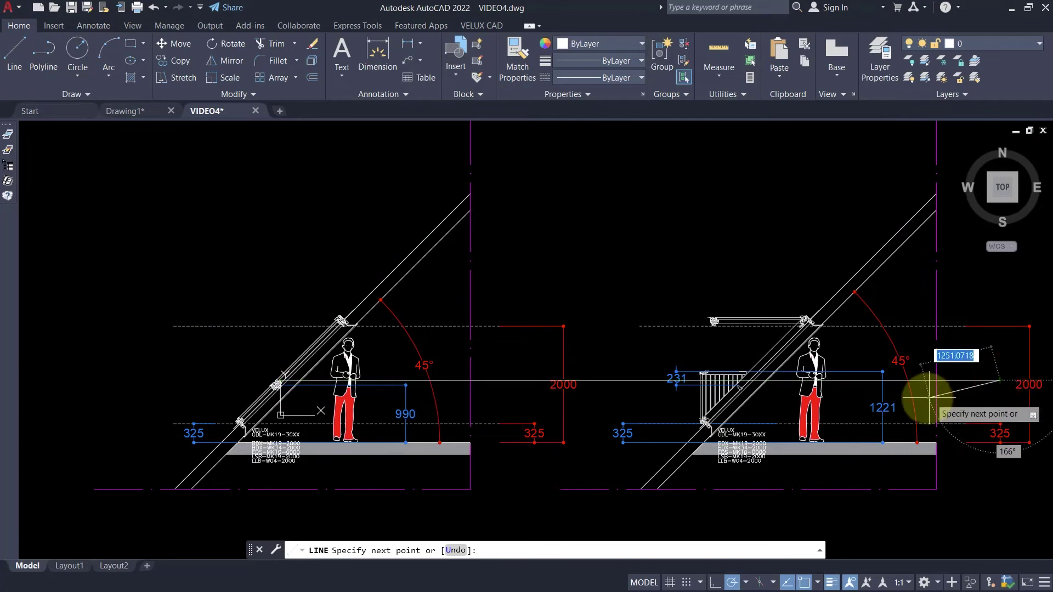
pyautogui.press('Return')
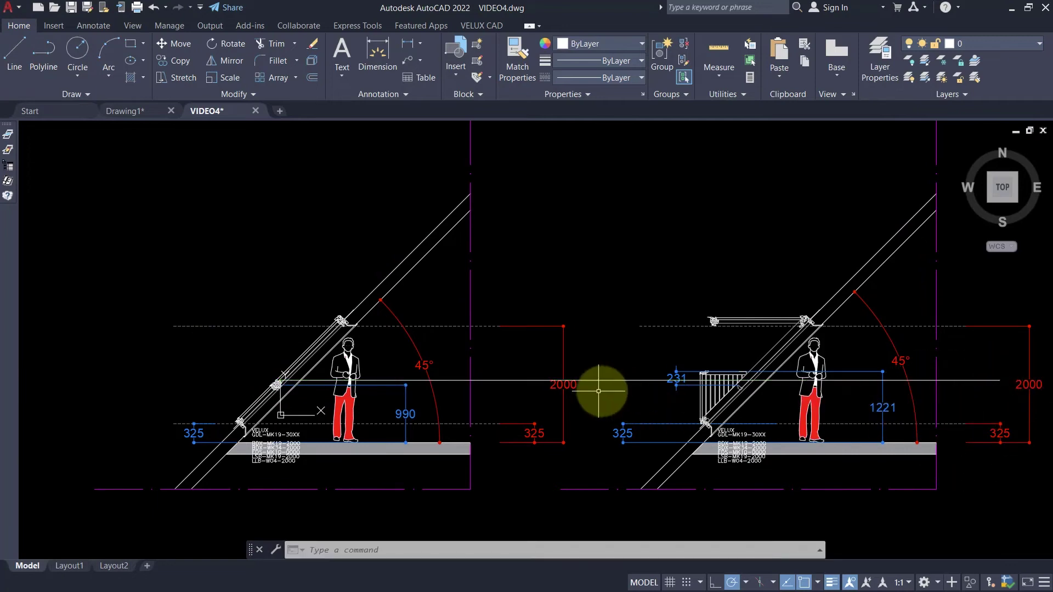
pyautogui.scroll(2, 598, 391)
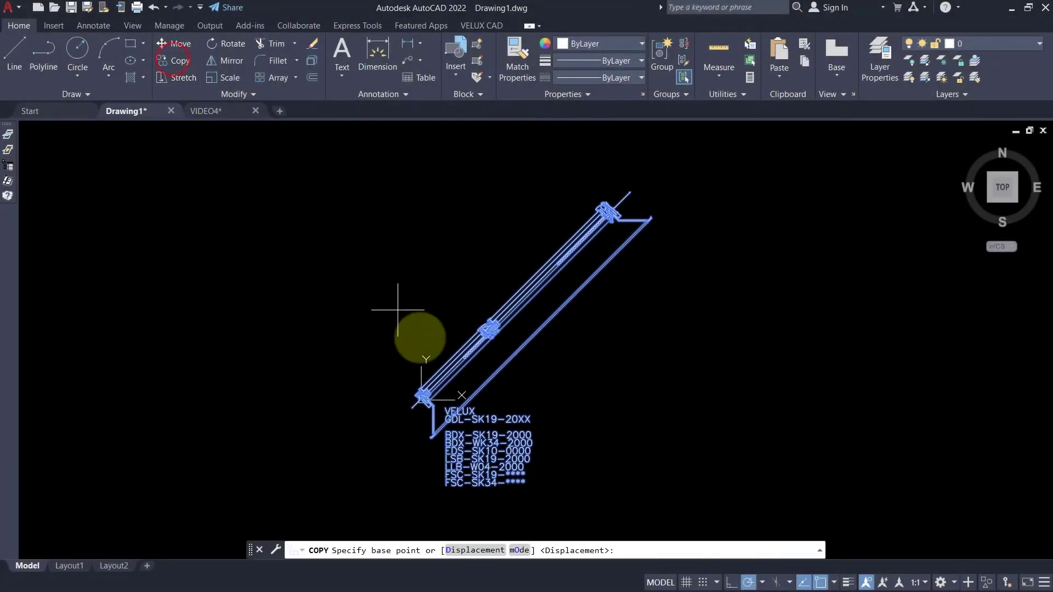
pyautogui.scroll(-4, 439, 369)
# - Copy the window section twice to the right of the original
pyautogui.click(431, 384)
pyautogui.click(553, 383)
pyautogui.click(696, 383)
pyautogui.press('Return')
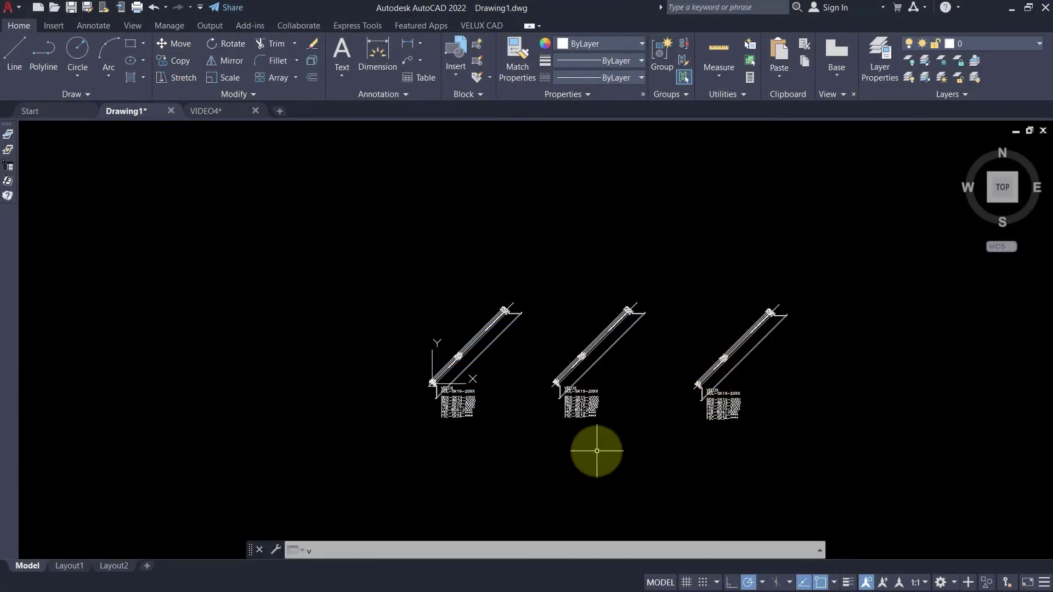
pyautogui.write('v')
# - Edit the middle copy with VV and change its view to 2D Plan - roof plan
pyautogui.press('Return')
pyautogui.click(446, 263)
pyautogui.click(583, 345)
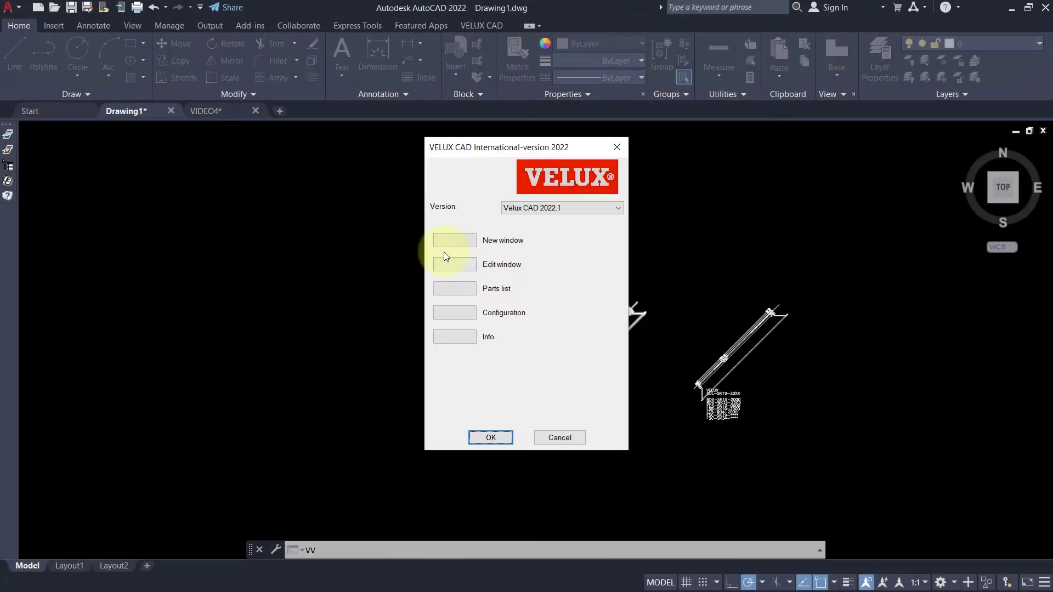
pyautogui.click(445, 256)
pyautogui.click(606, 333)
pyautogui.click(634, 116)
pyautogui.click(609, 151)
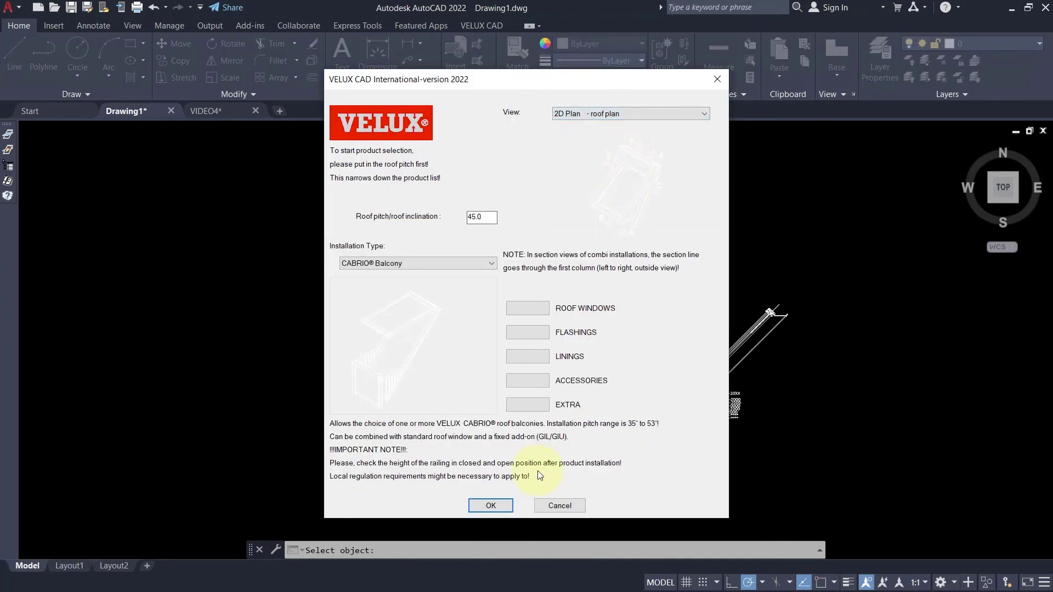
pyautogui.click(492, 505)
# - Edit the right copy and change its view to 2D Section - right open (A-A)
pyautogui.press('Return')
pyautogui.click(456, 265)
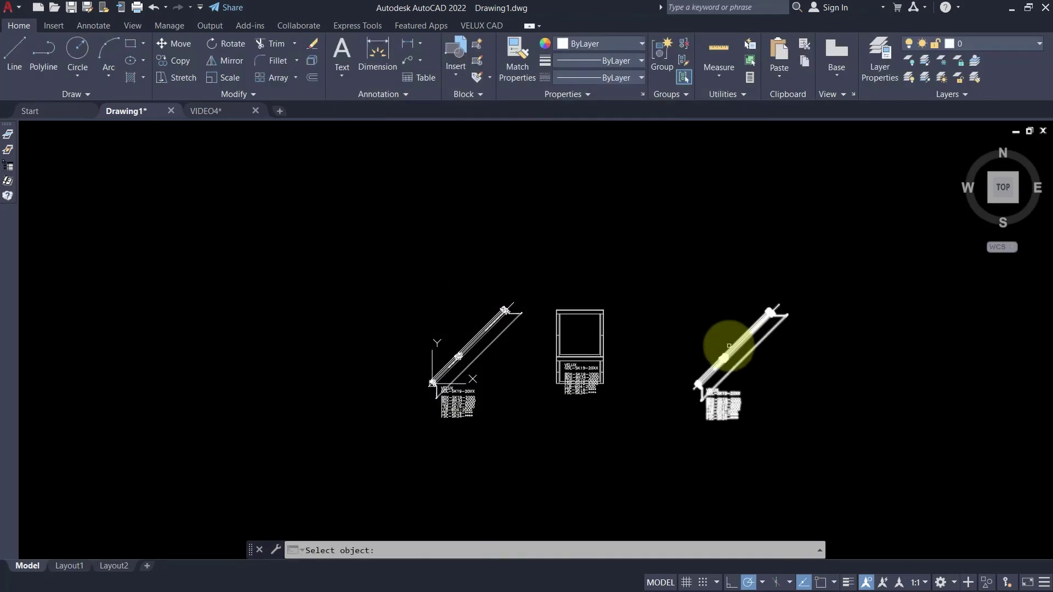
pyautogui.click(730, 345)
pyautogui.click(630, 114)
pyautogui.click(613, 171)
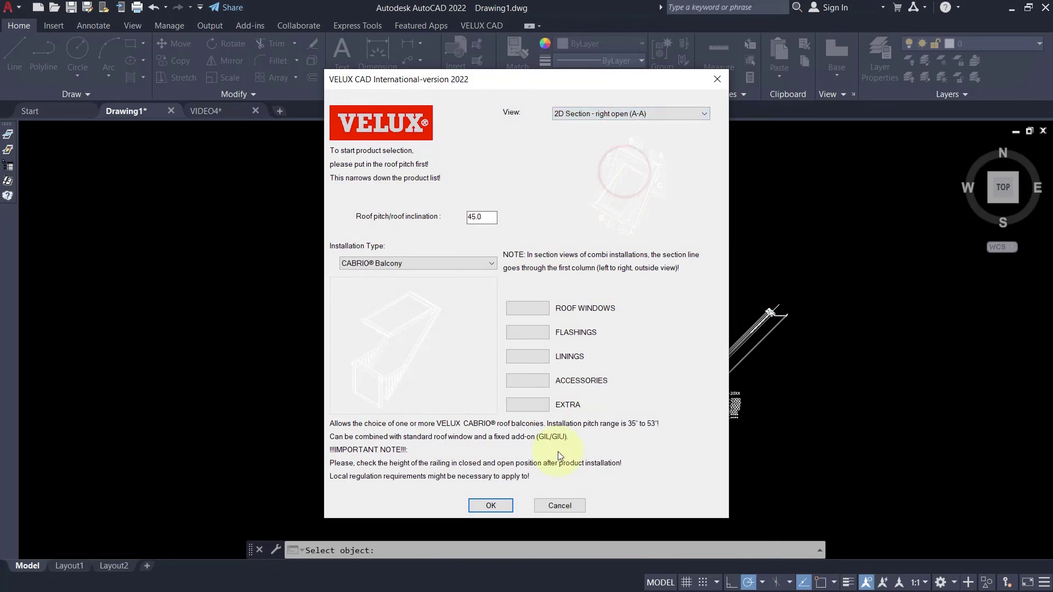
pyautogui.press('Return')
pyautogui.scroll(2, 717, 401)
pyautogui.scroll(-2, 713, 401)
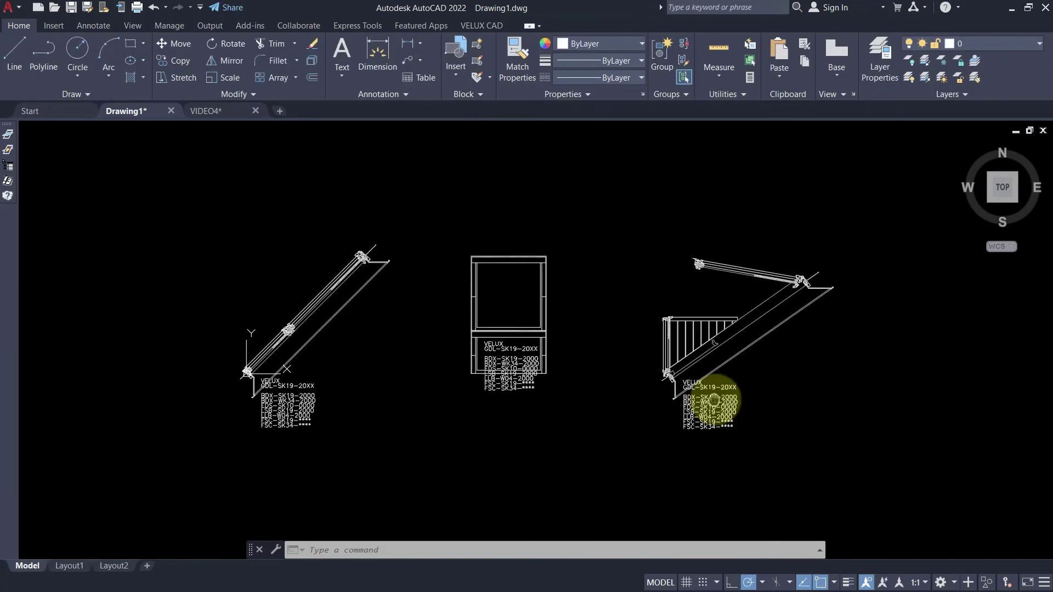
pyautogui.moveTo(713, 401); pyautogui.dragTo(756, 399, button='middle')
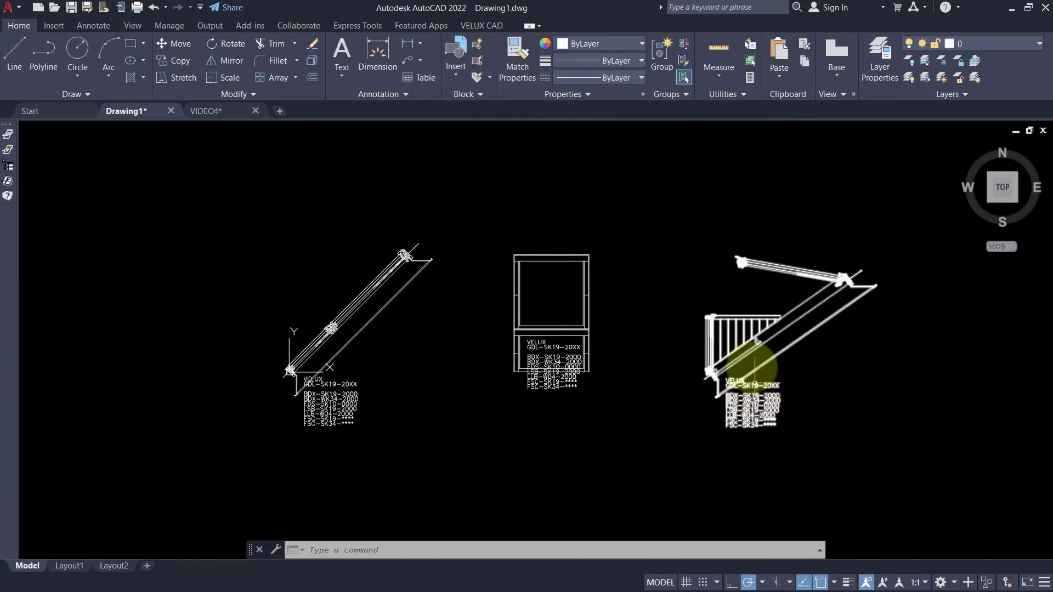